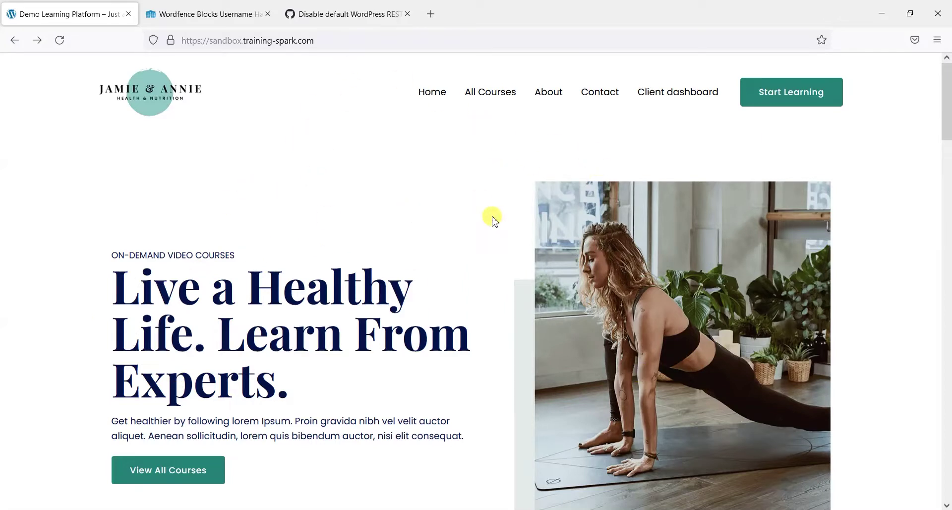
Step: Append /wp-json/wp/v2/users to the site URL and load it to see the user list JSON
left_click(329, 40)
left_click(328, 44)
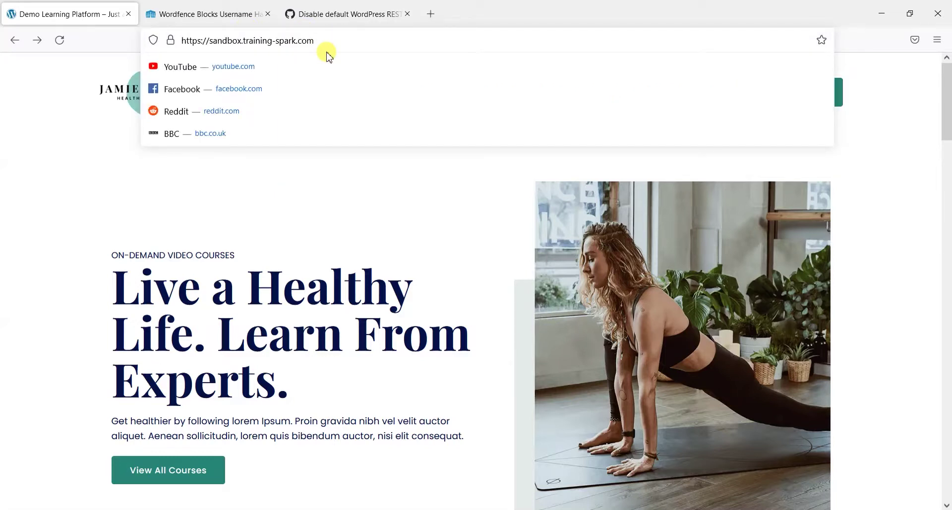
type("/w")
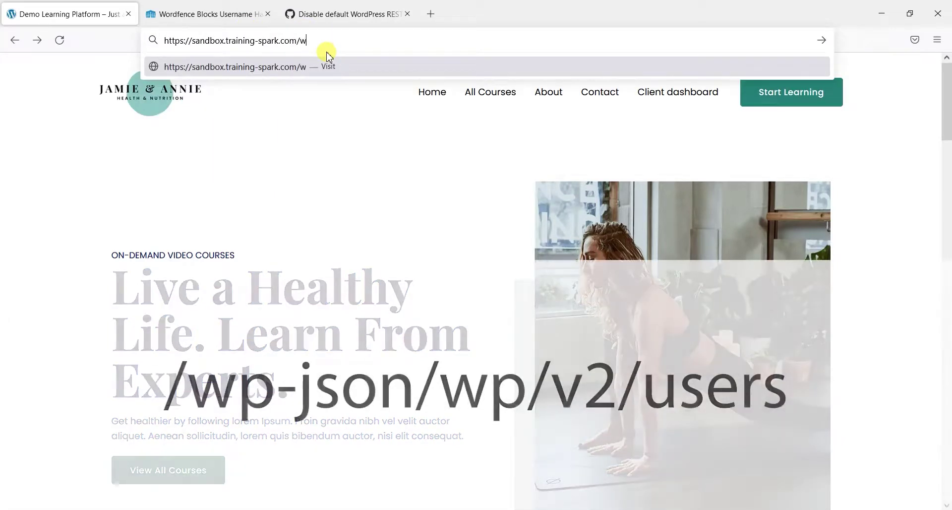
type("p-json/")
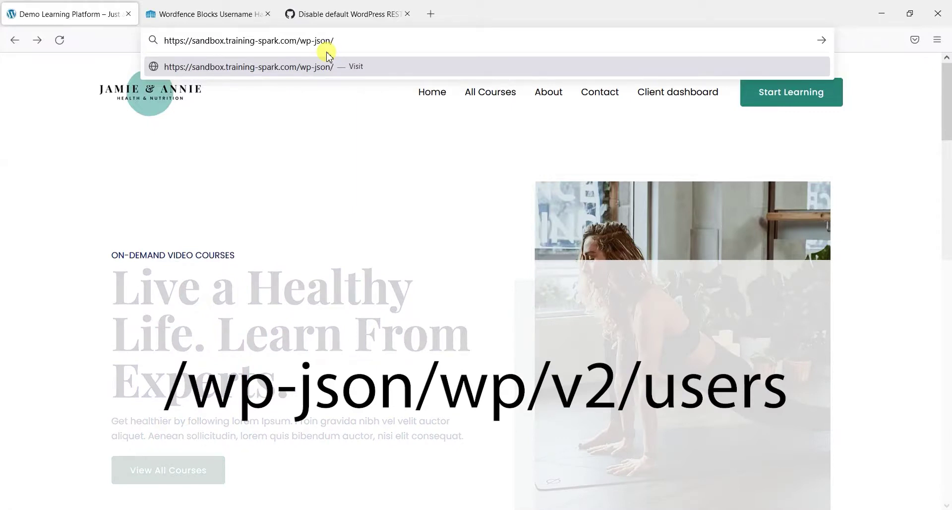
type("wp/v2/users")
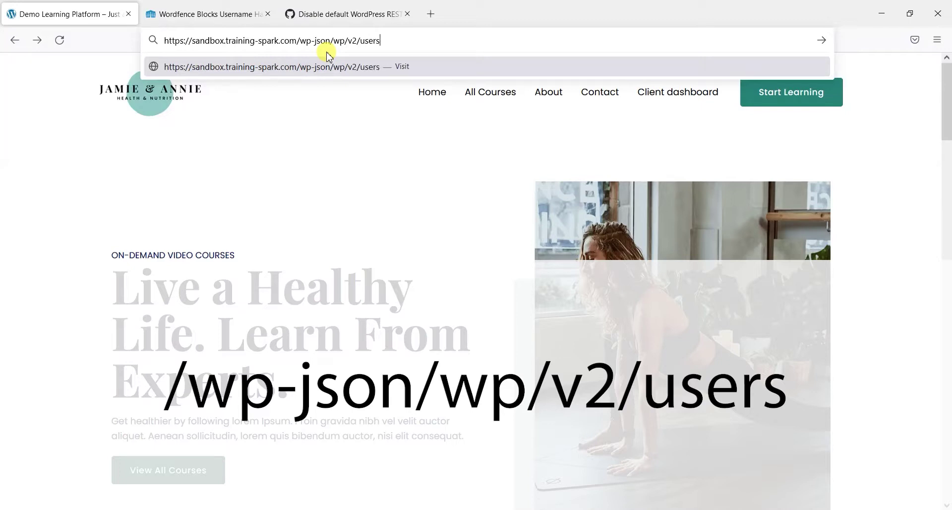
key("Return")
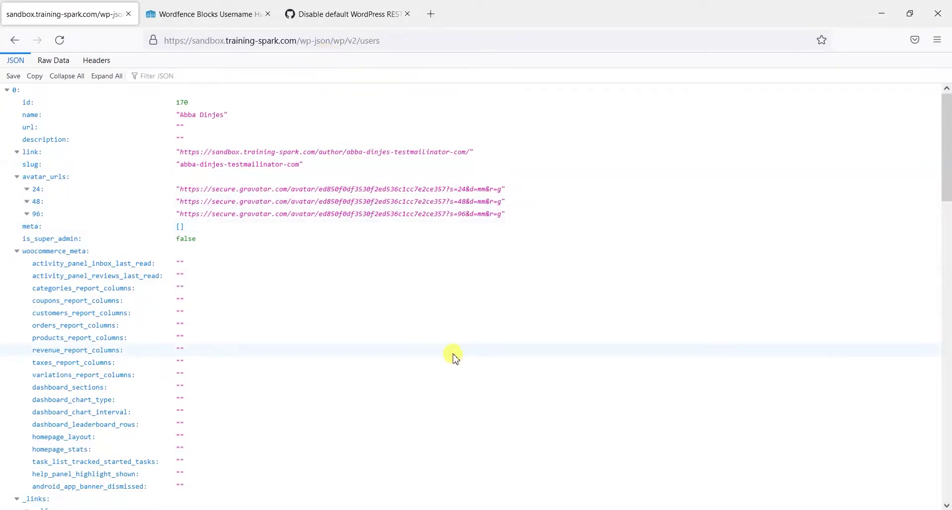
scroll(451, 357, "down", 15)
scroll(449, 356, "up", 15)
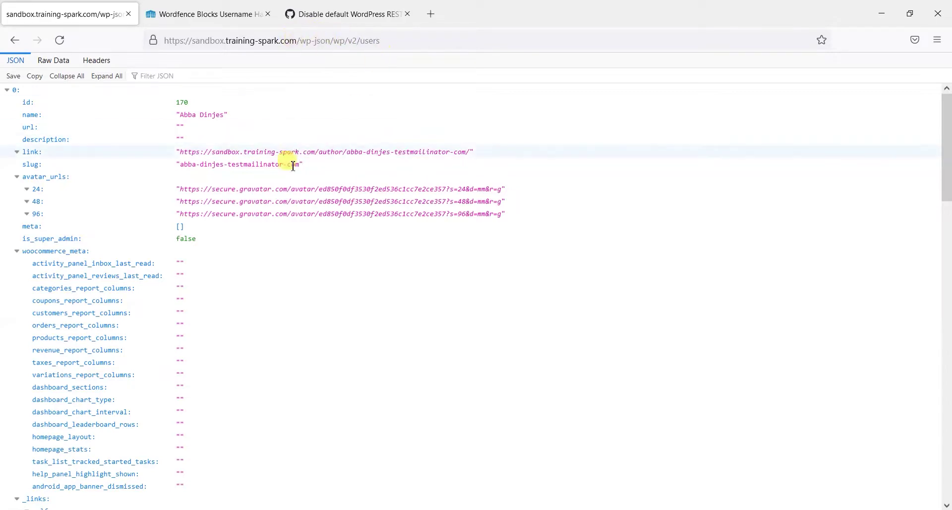
scroll(372, 355, "down", 8)
scroll(362, 392, "up", 8)
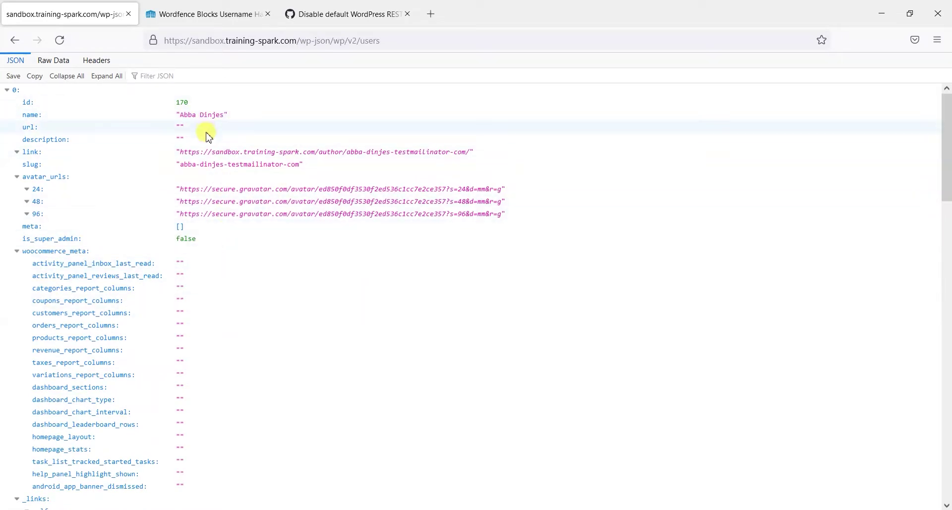
left_click_drag(179, 164, 292, 165)
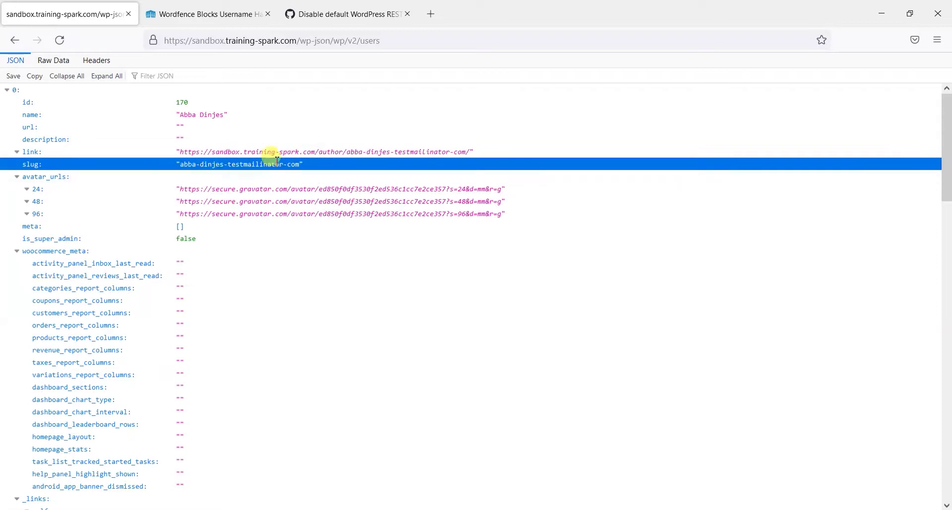
left_click(268, 127)
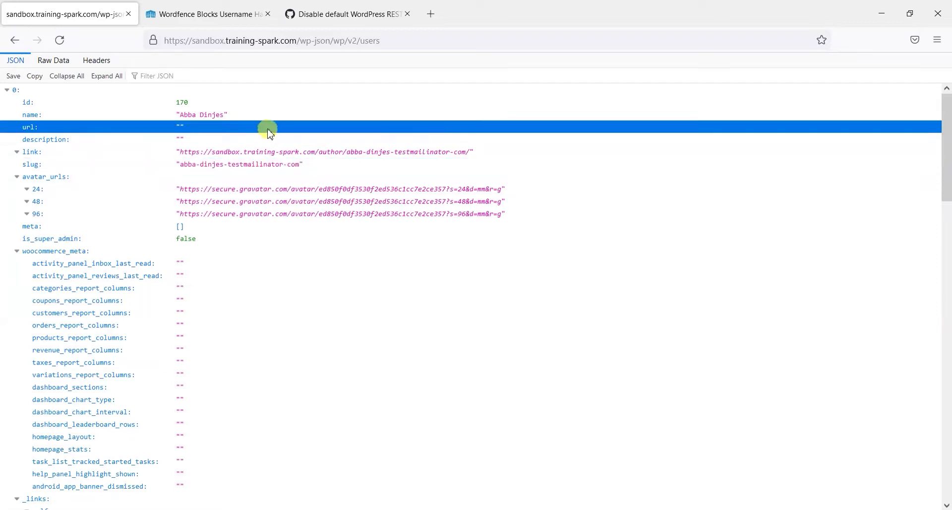
left_click(242, 115)
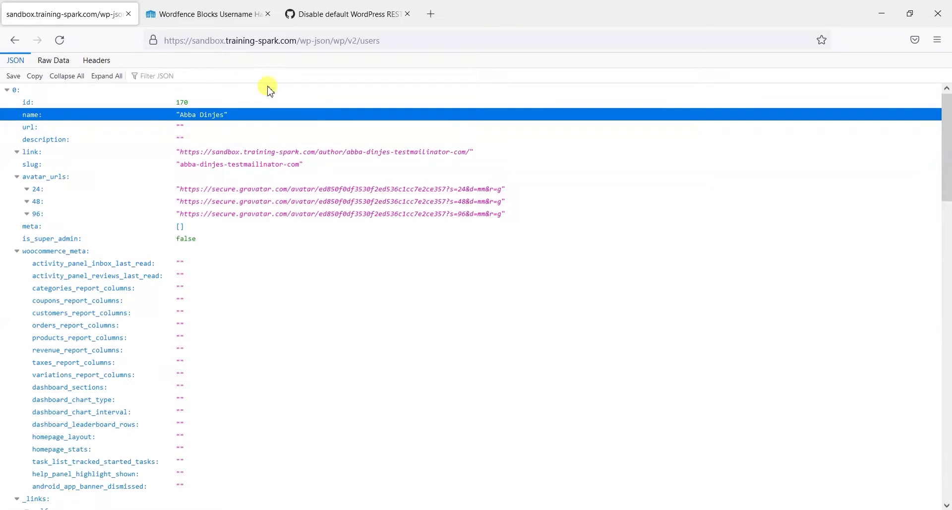
Step: Read the Wordfence article on blocking username harvesting via the WP 4.7 REST API
left_click(190, 7)
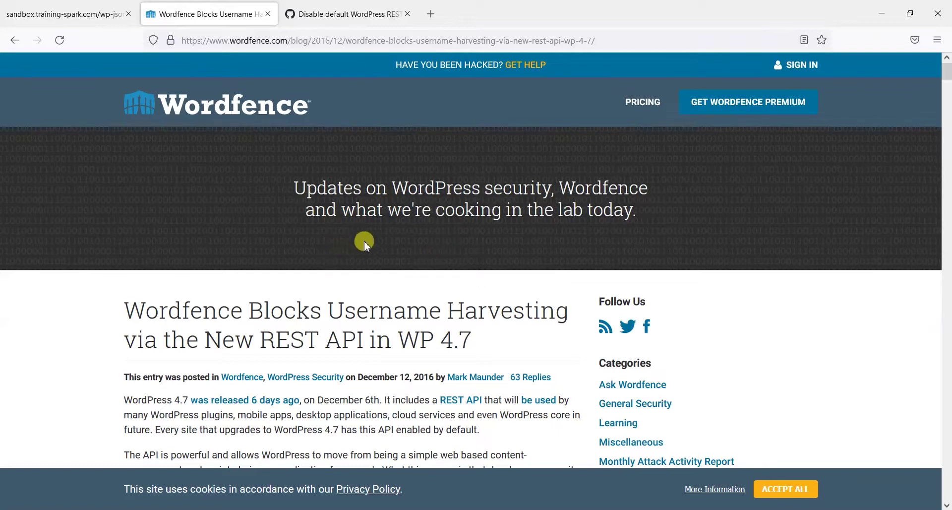
scroll(347, 262, "down", 4)
scroll(433, 300, "up", 3)
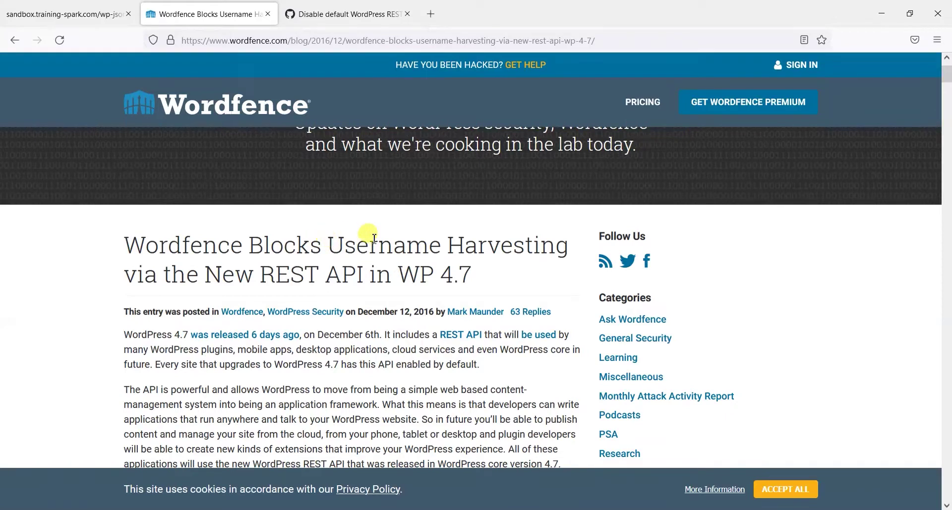
double_click(427, 236)
left_click(403, 206)
scroll(372, 159, "down", 1)
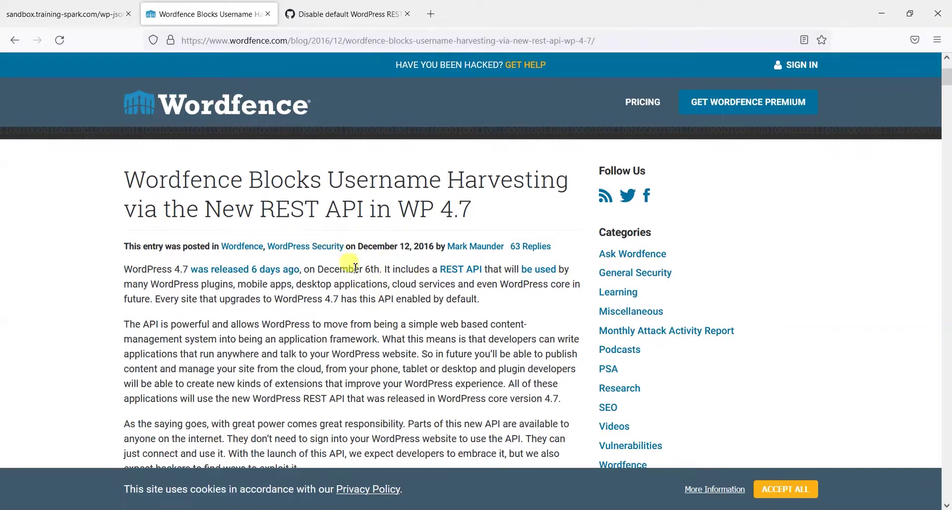
Step: Compare with the users JSON page, then follow the article's link to GitHub issue #2338
left_click(75, 5)
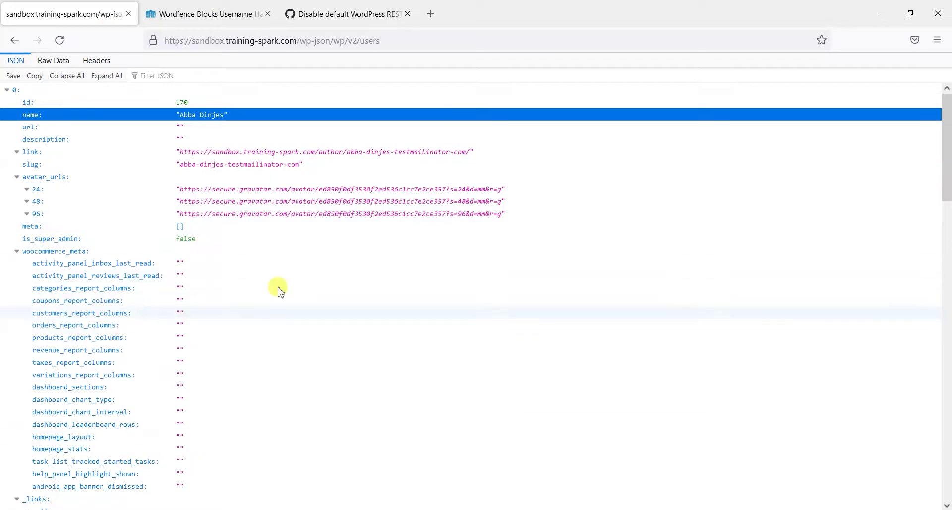
left_click(188, 6)
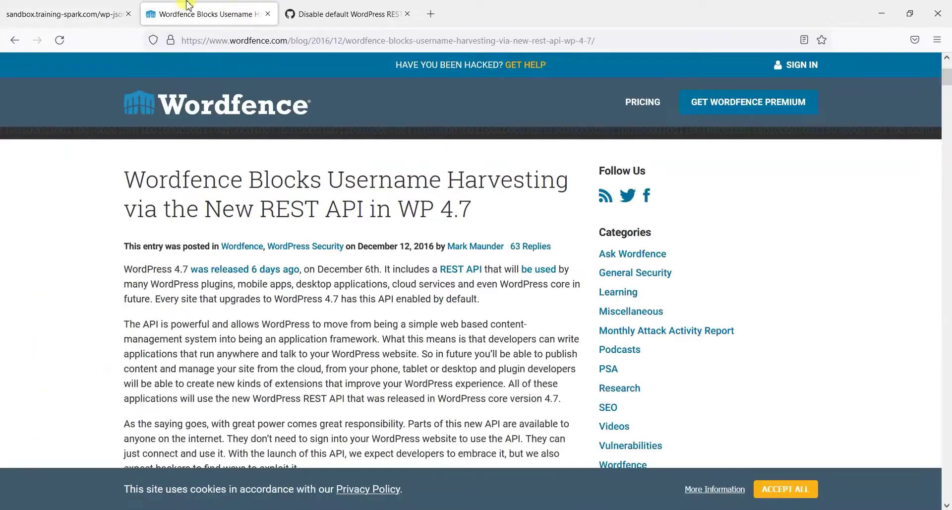
left_click(340, 11)
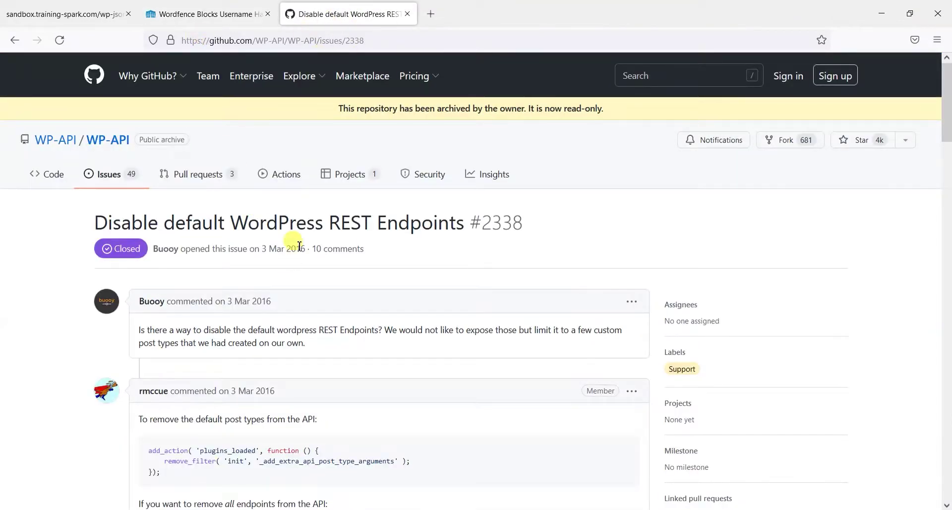
Step: Scroll through GitHub issue #2338 to find the rest_endpoints filter reply
scroll(340, 310, "down", 4)
scroll(342, 312, "up", 4)
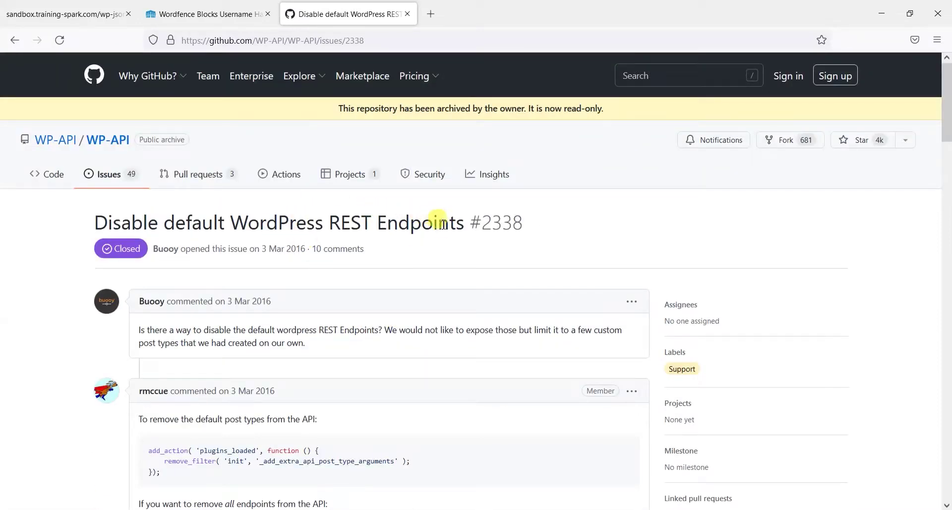
scroll(447, 228, "down", 7)
scroll(452, 225, "down", 5)
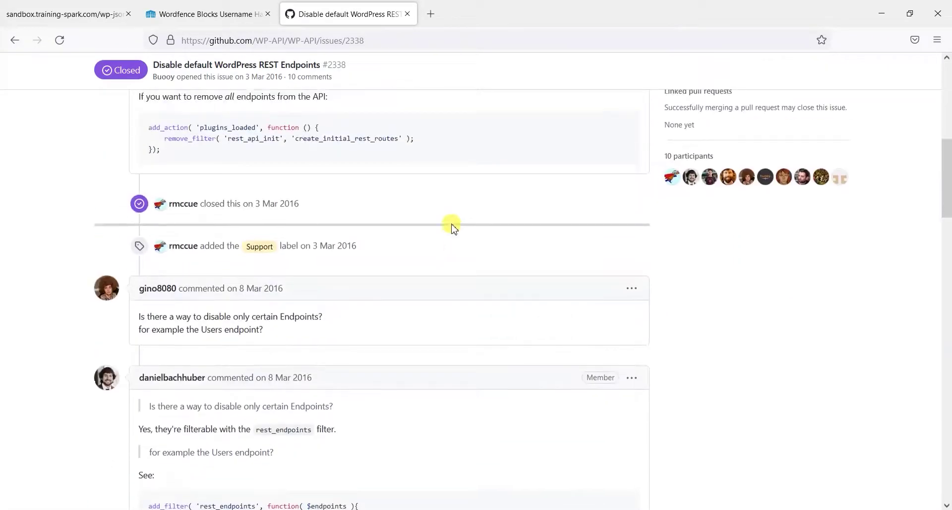
scroll(347, 198, "up", 5)
scroll(209, 164, "up", 1)
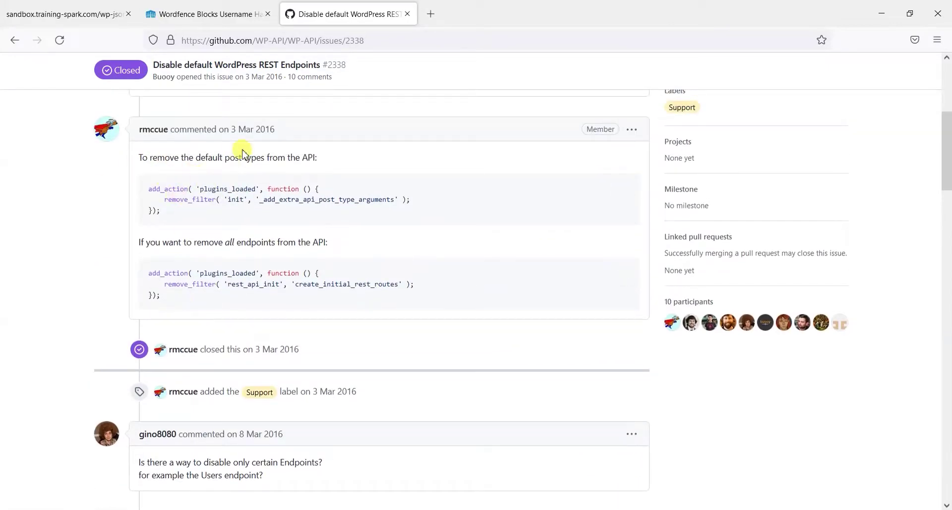
scroll(346, 226, "down", 6)
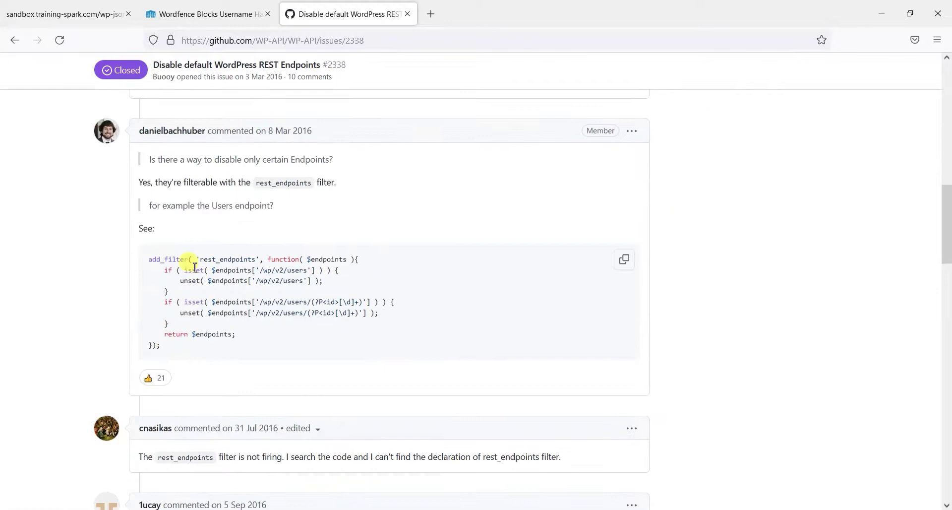
Step: Recheck the users JSON page, then select the whole rest_endpoints add_filter code block
left_click(27, 13)
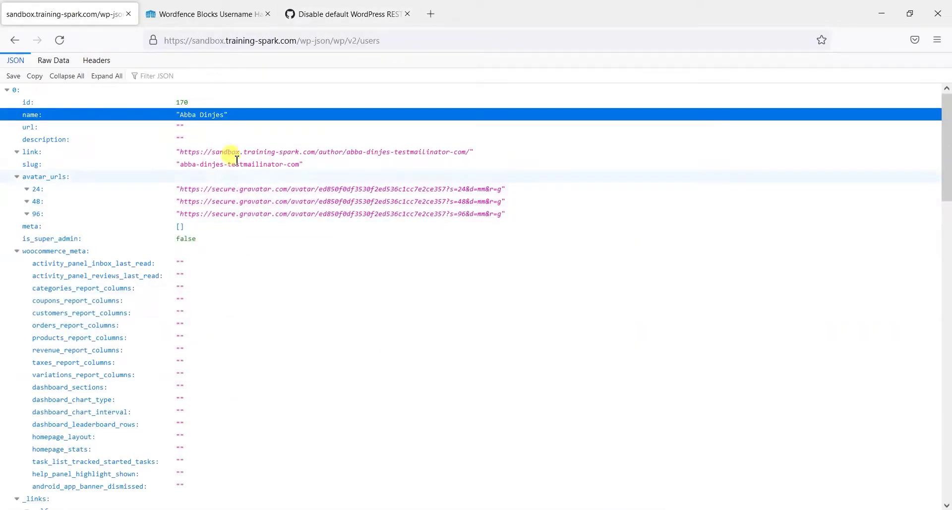
left_click(347, 11)
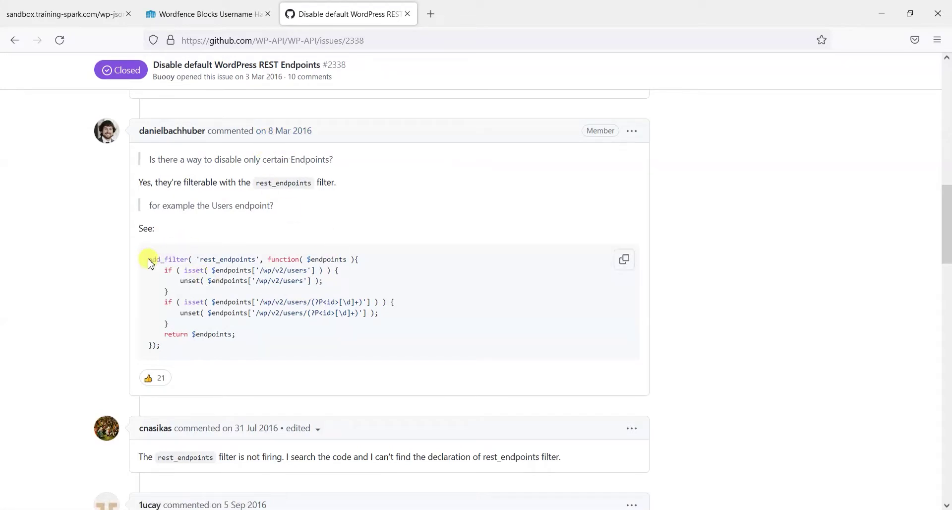
left_click_drag(150, 261, 171, 354)
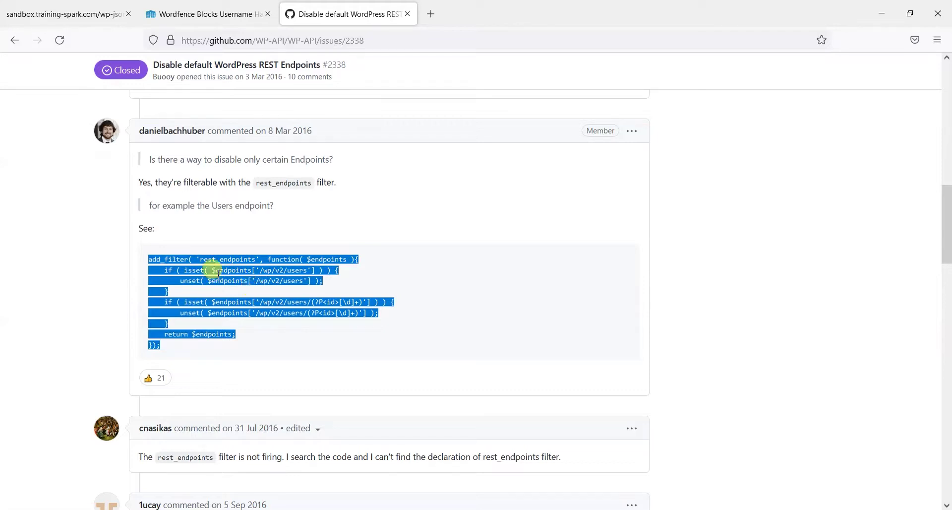
Step: Compare the snippet with the users JSON, clear the code selection, and return to /wp-json/wp/v2/users
left_click(64, 14)
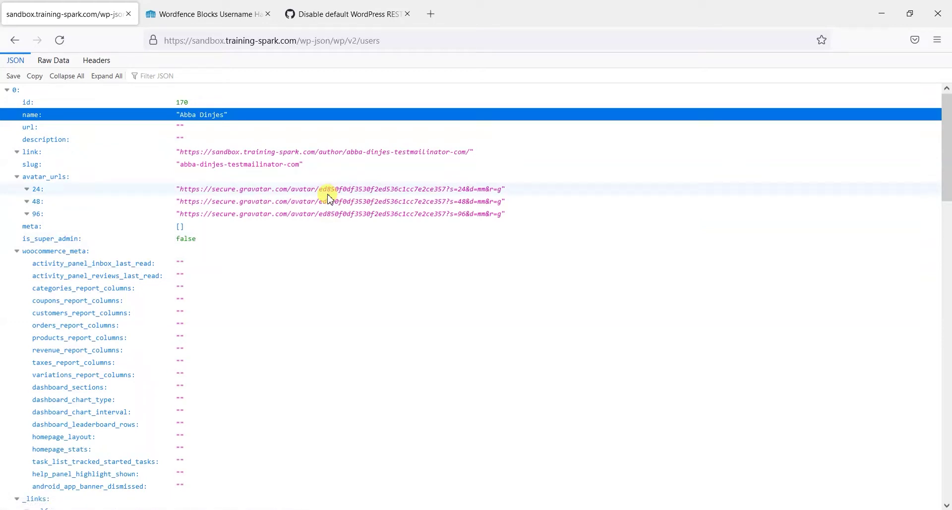
left_click(347, 14)
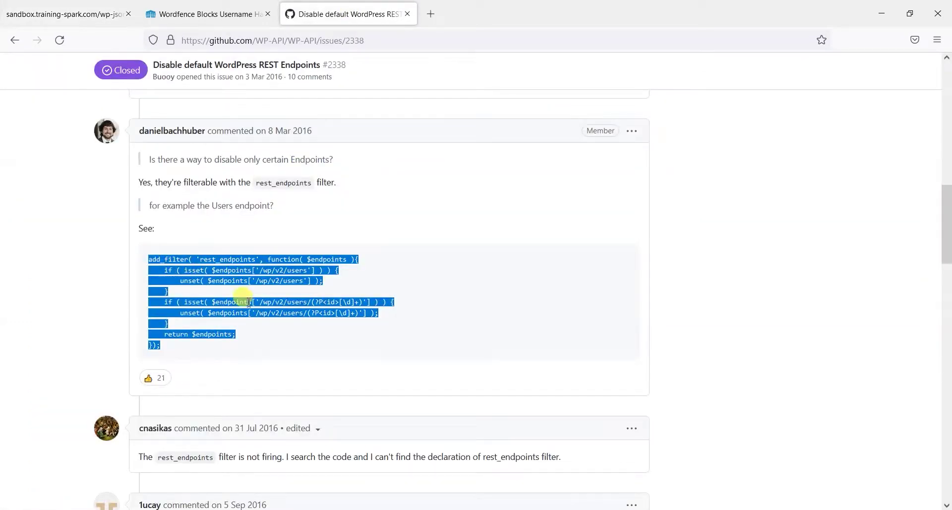
left_click(62, 10)
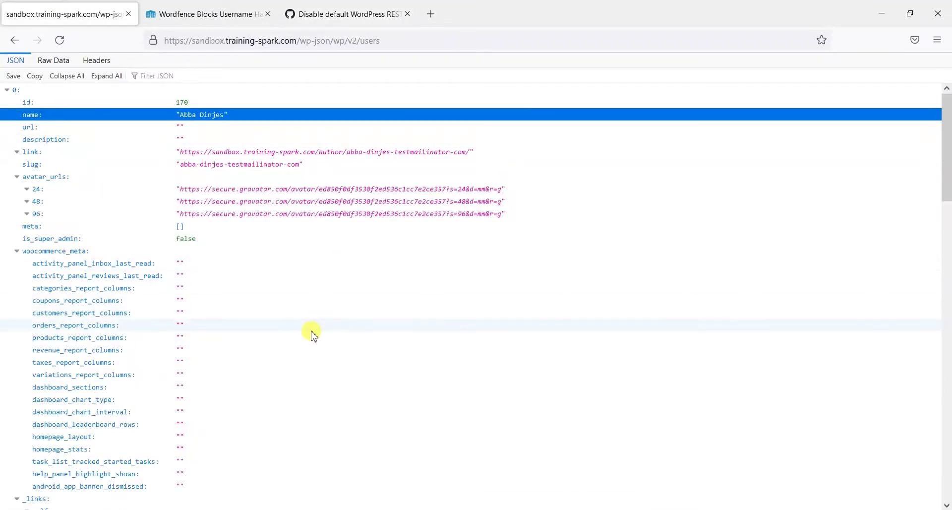
left_click(389, 14)
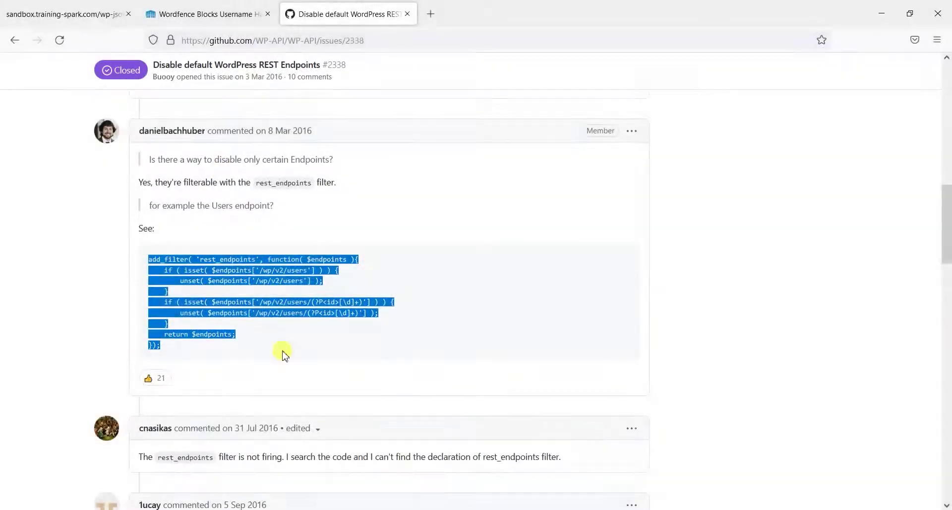
double_click(52, 216)
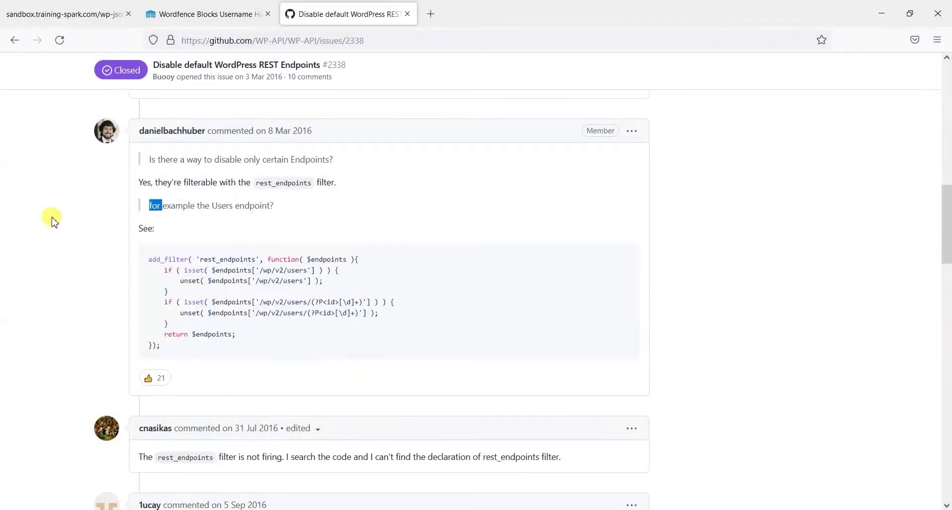
left_click(310, 313)
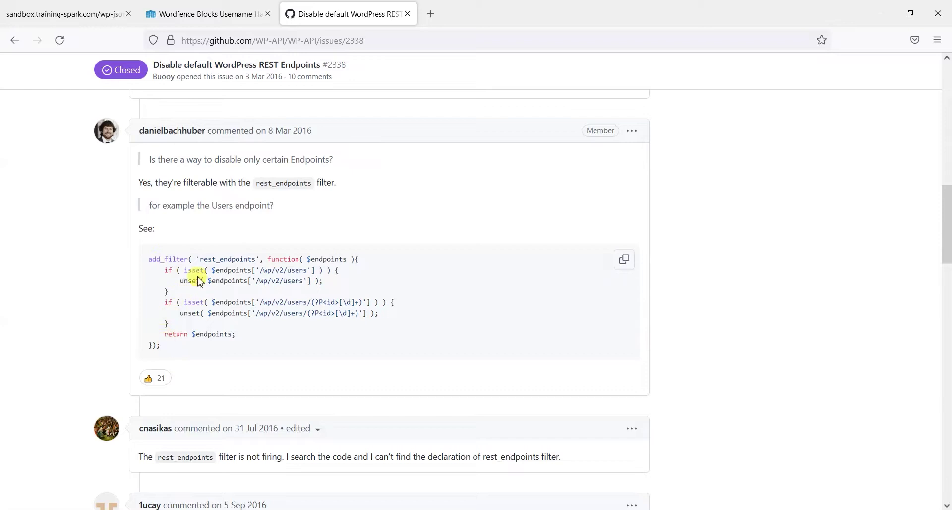
left_click(64, 14)
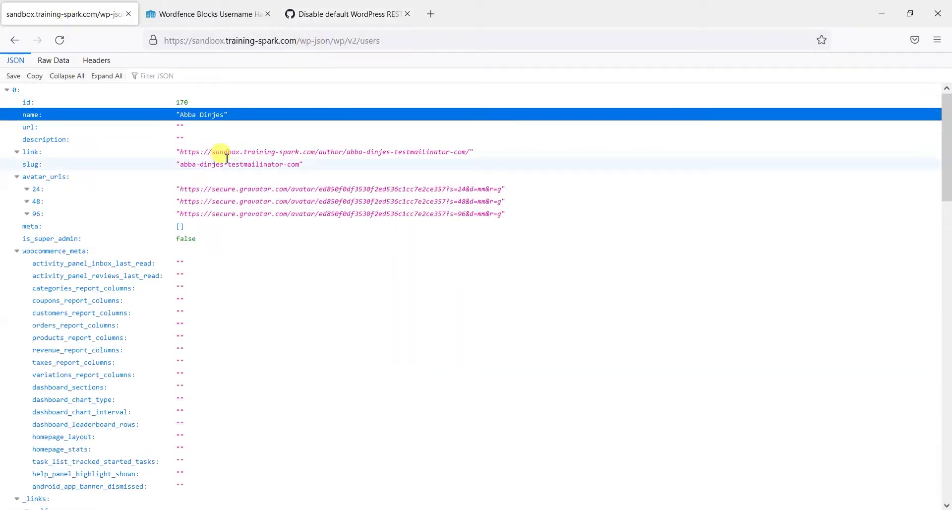
Step: Reload /wp-json/wp/v2/users to confirm it now returns rest_no_route with status 404
left_click(60, 40)
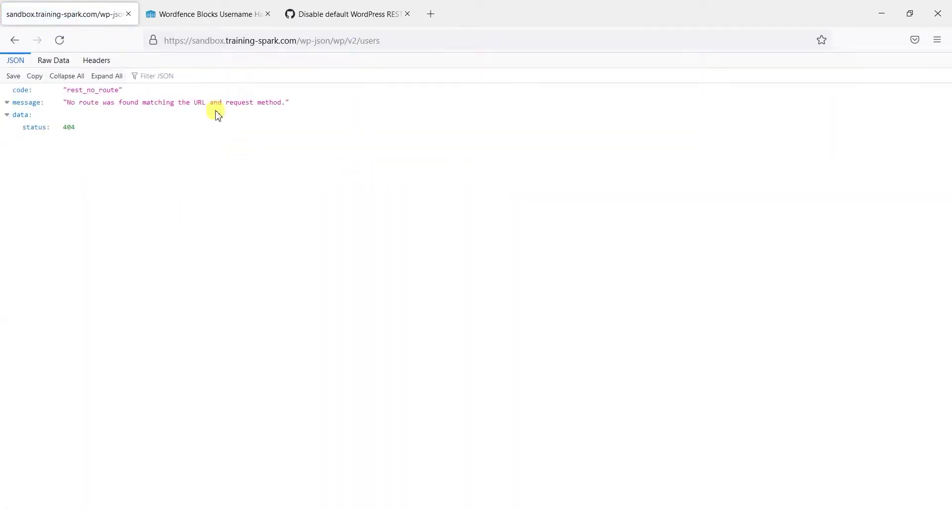